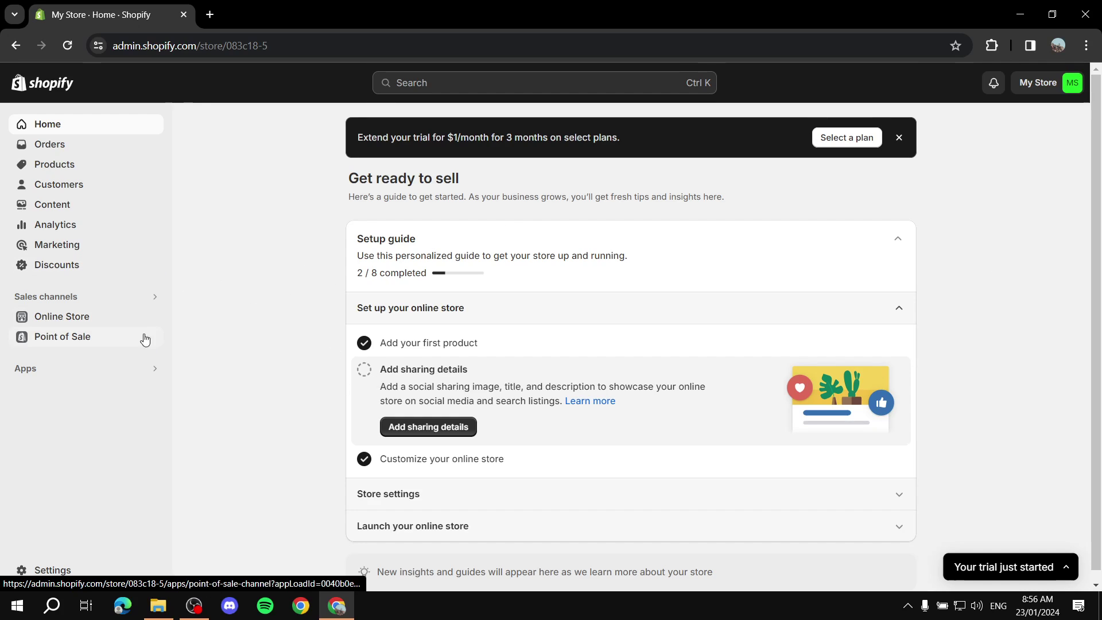
- Open the Dawn theme in the theme editor and bring up the Header section settings
click(91, 316)
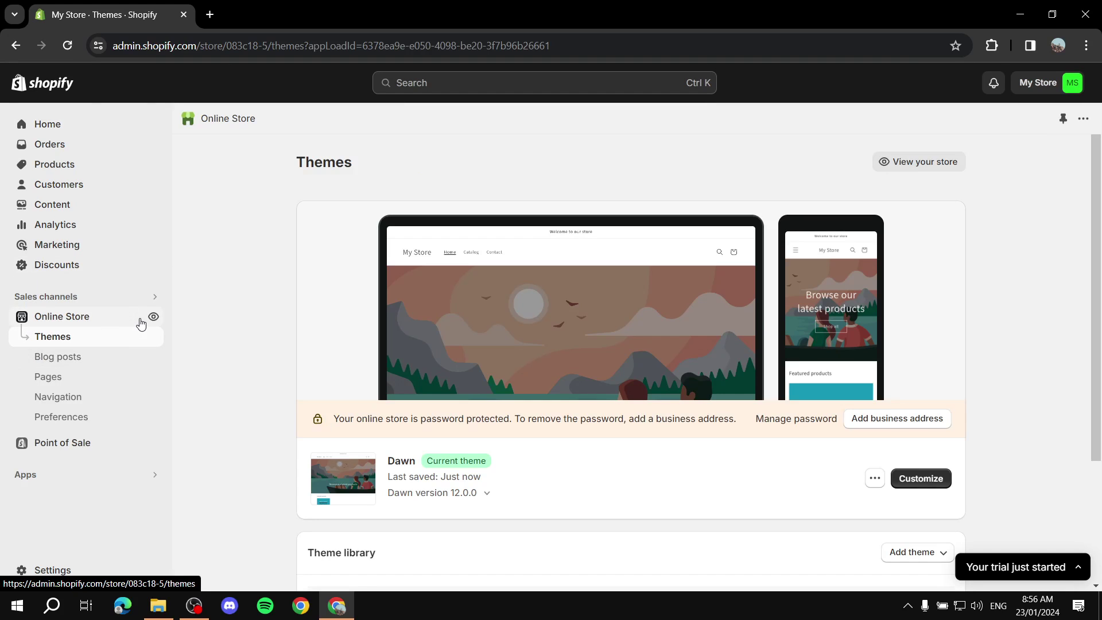
click(899, 484)
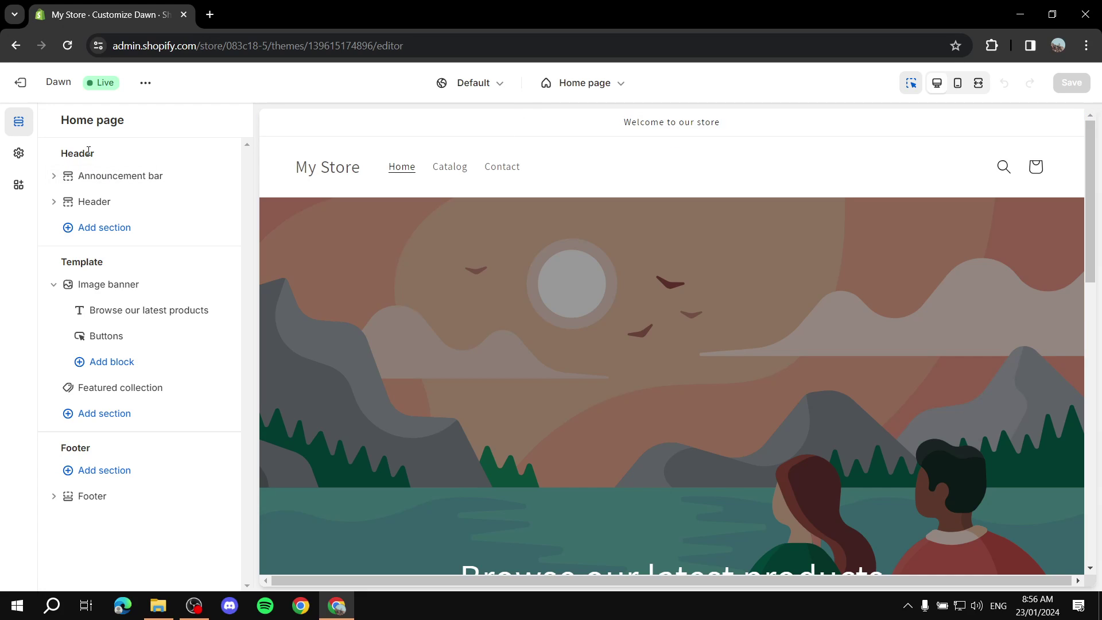
click(109, 202)
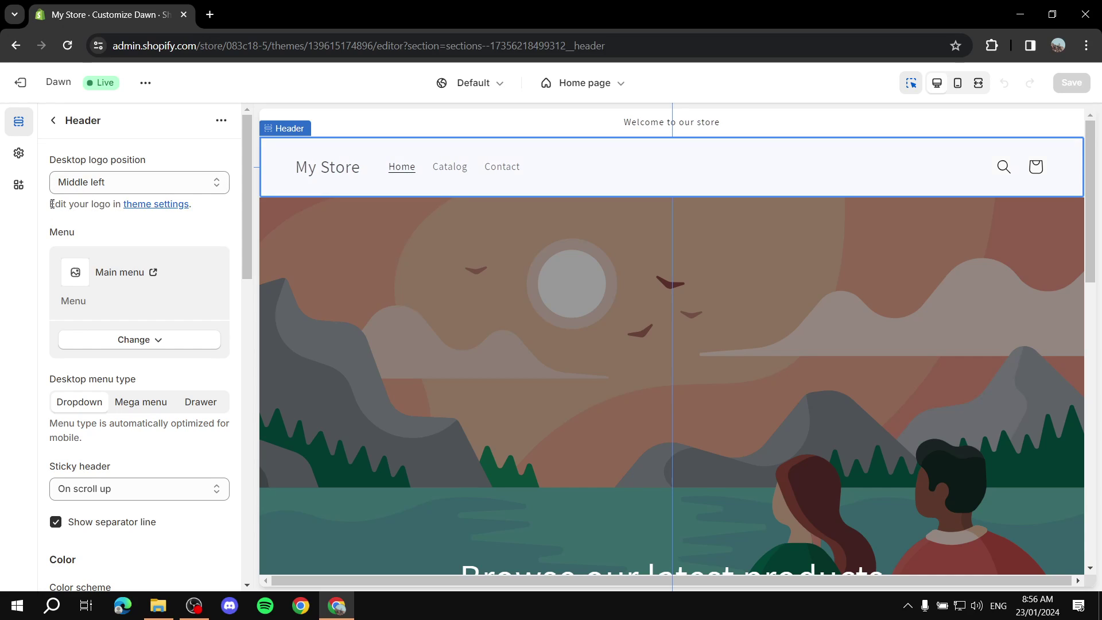
drag(52, 204, 200, 208)
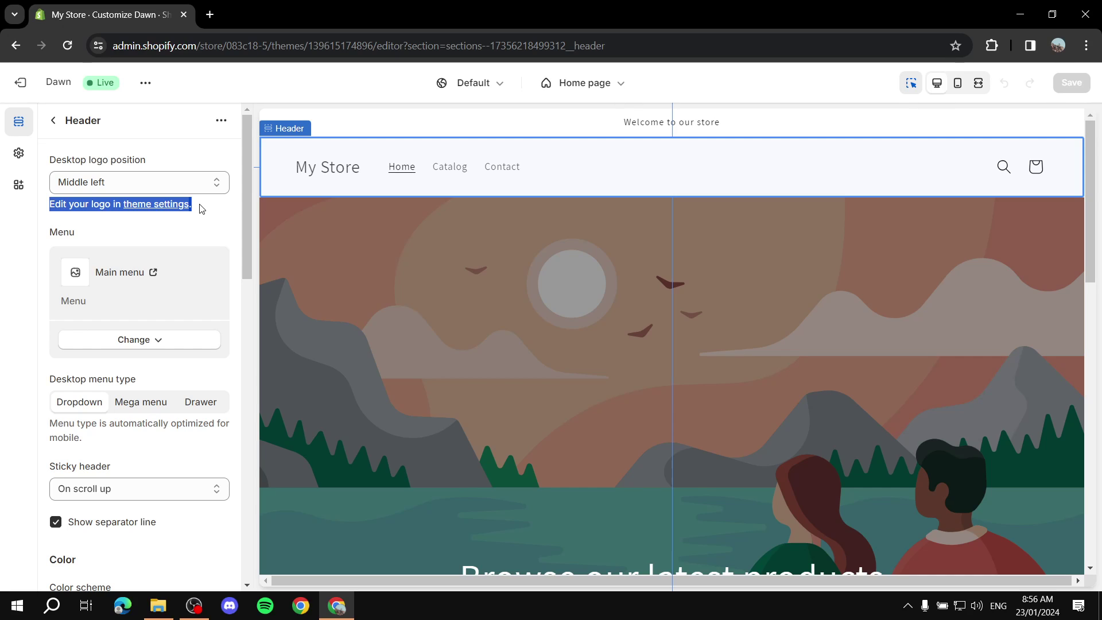
- Set the Tutorial image as the store logo in theme settings
click(172, 205)
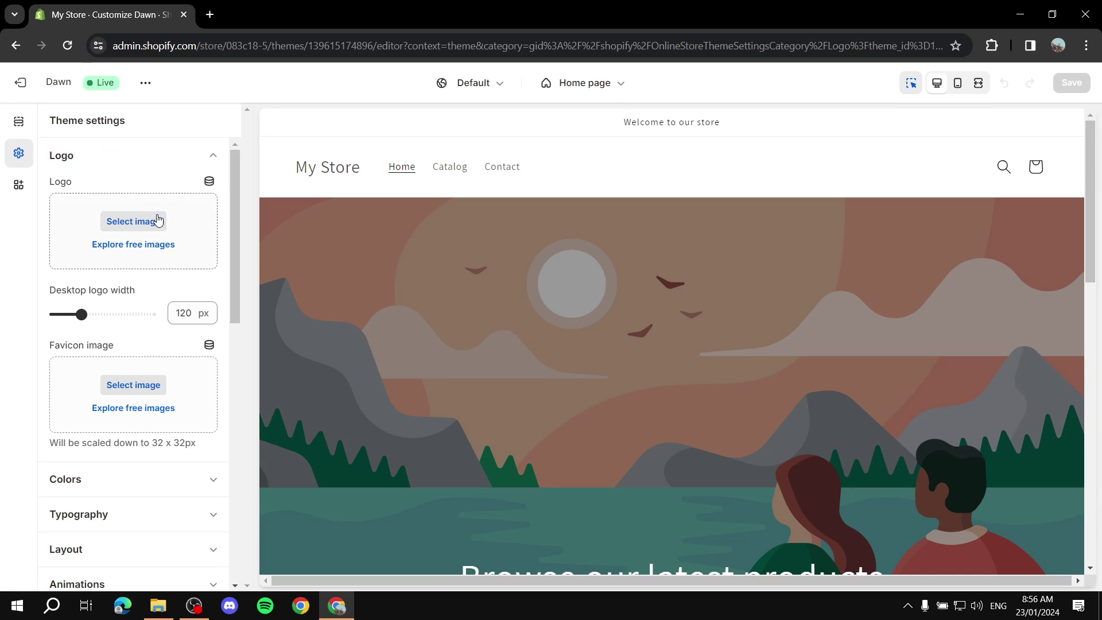
click(129, 223)
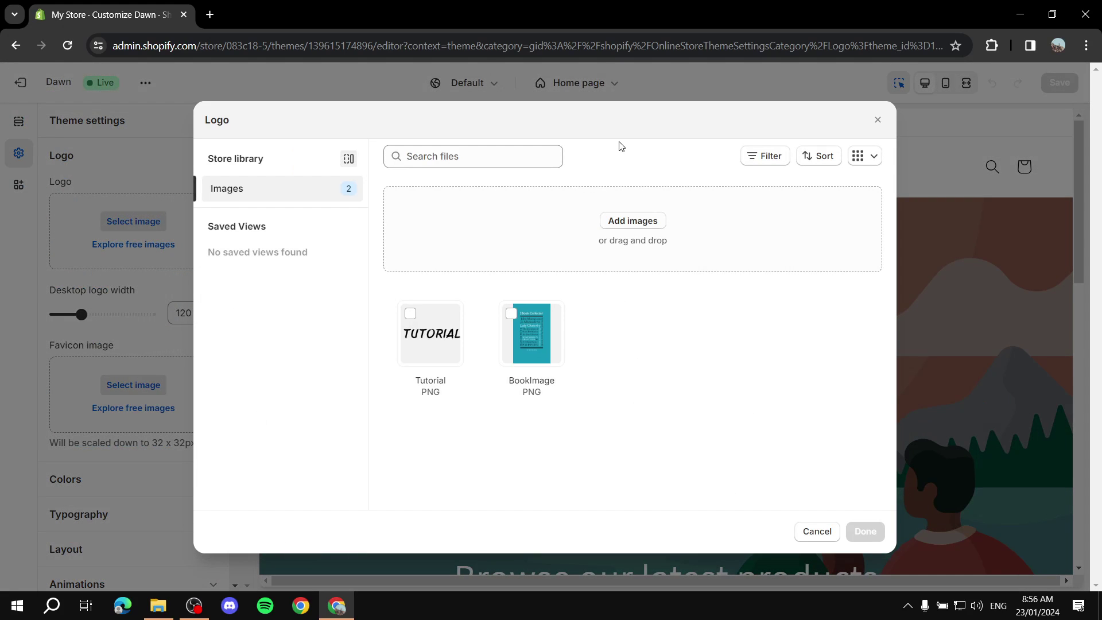
click(421, 338)
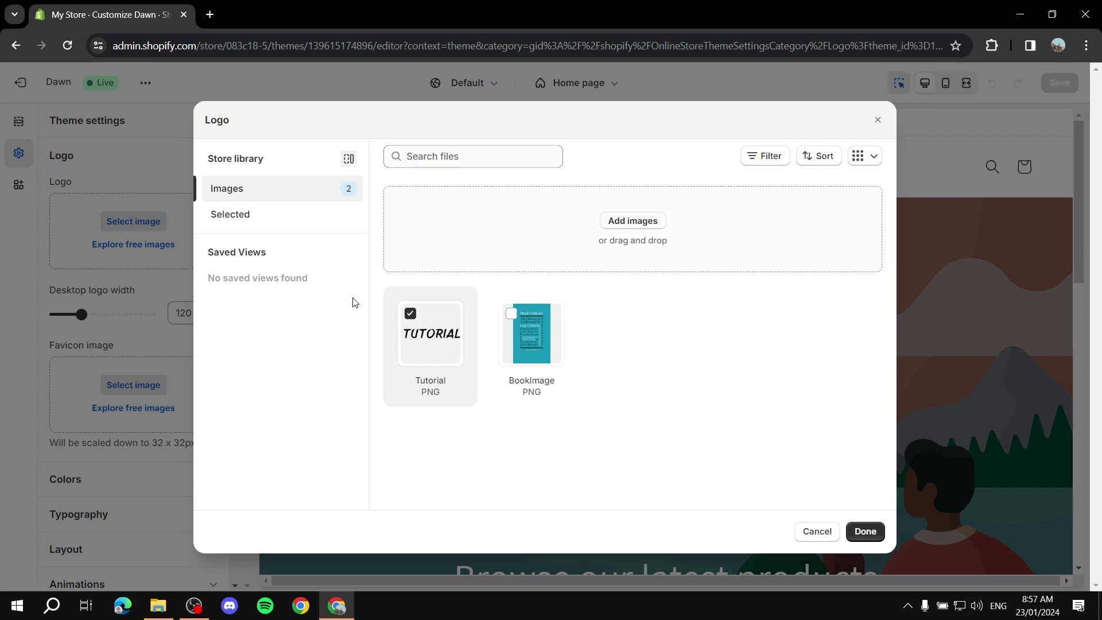
click(853, 537)
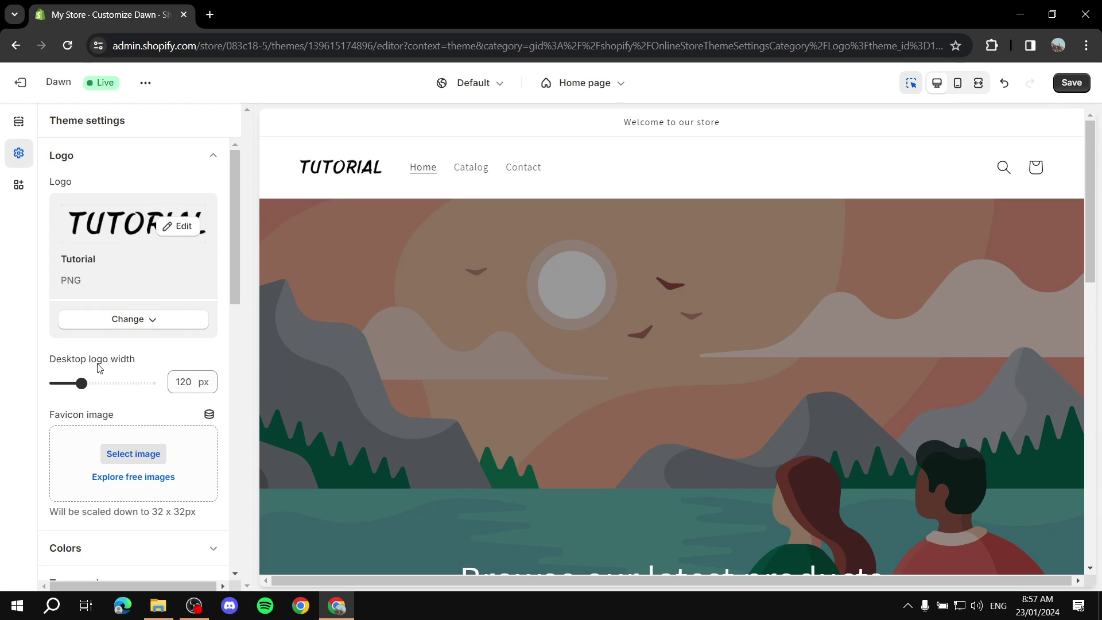
- Try desktop logo widths from 50 px to wider, settling around 100 px
drag(81, 382, 63, 382)
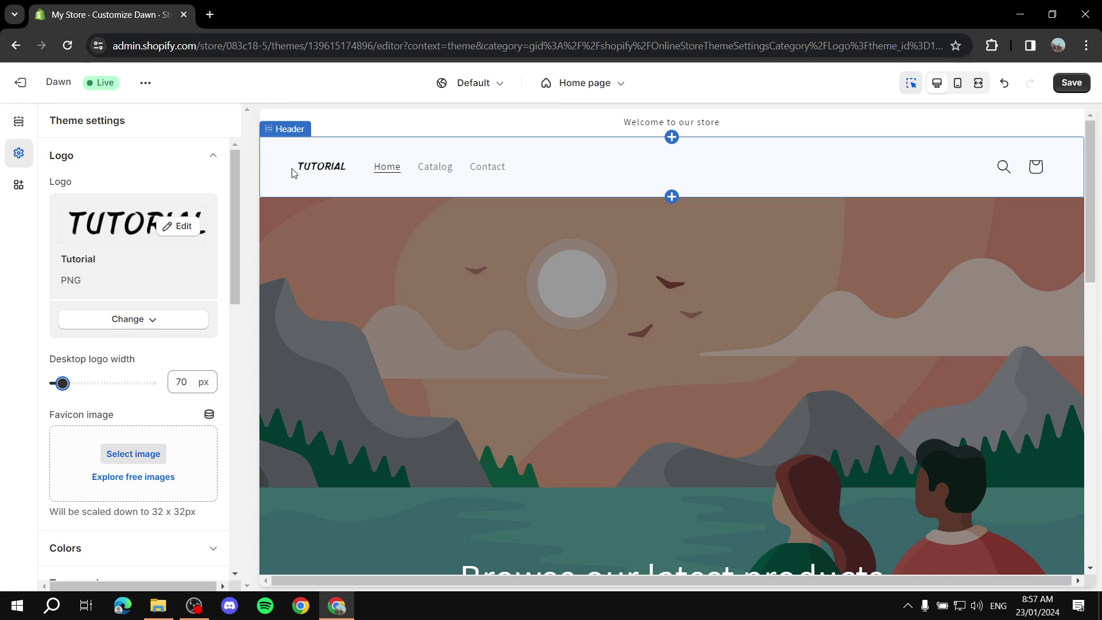
drag(63, 383, 23, 386)
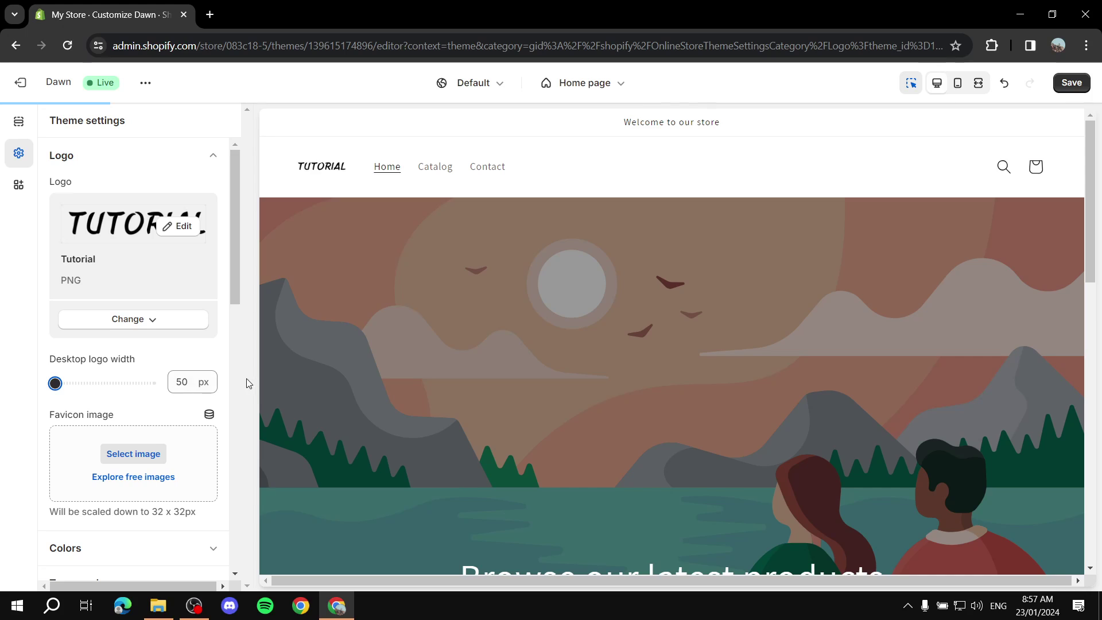
drag(55, 382, 151, 383)
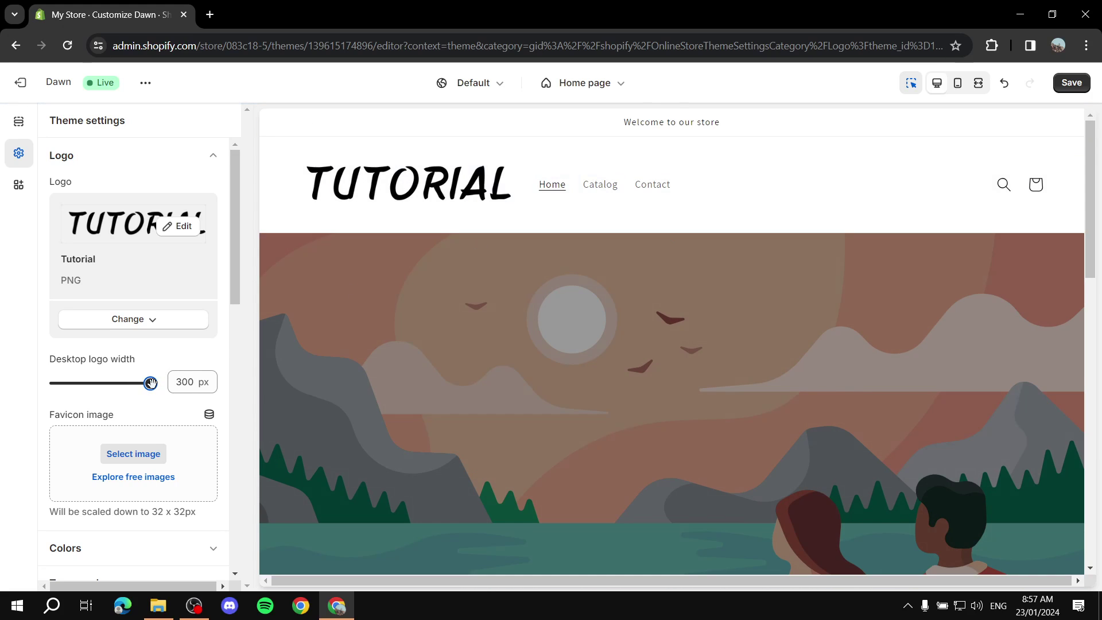
drag(151, 383, 105, 383)
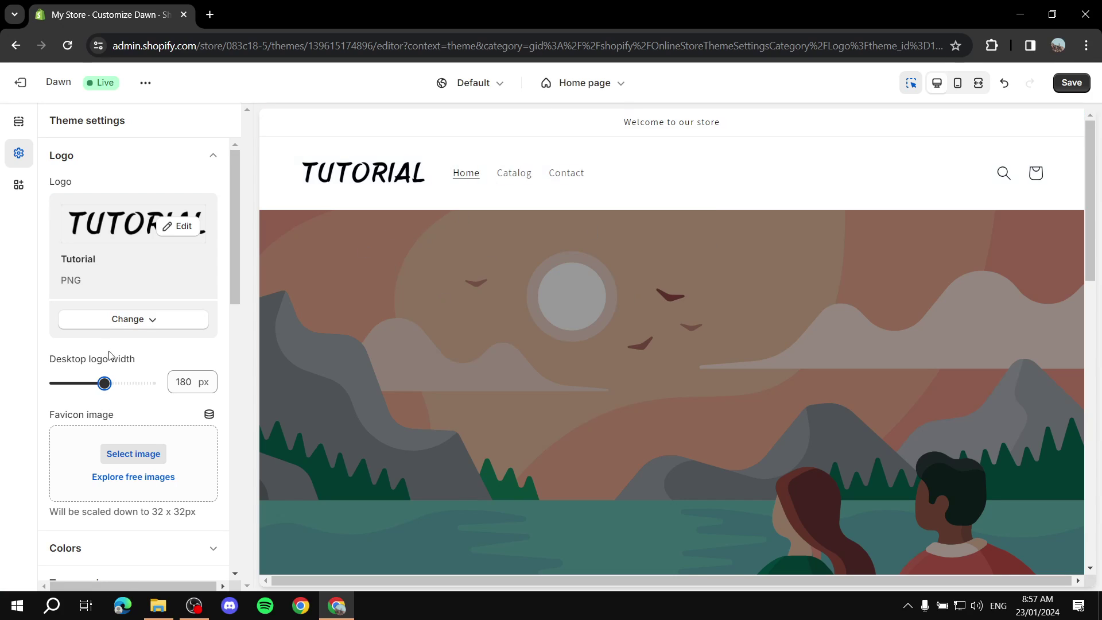
drag(104, 383, 73, 384)
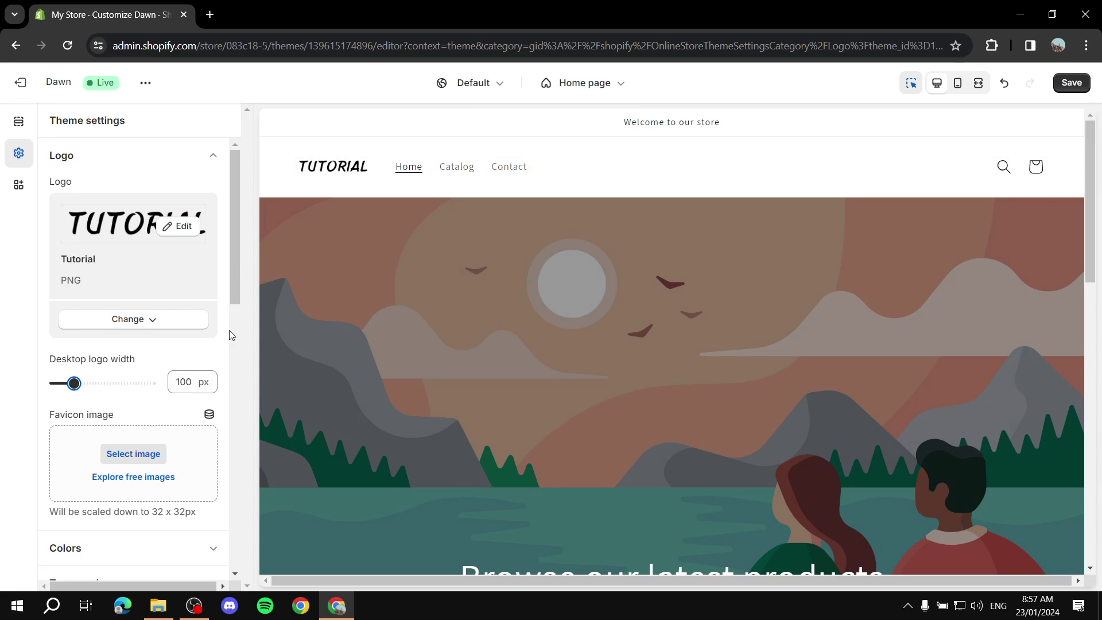
- Save the theme and confirm the desktop logo width value reads 100
click(1071, 82)
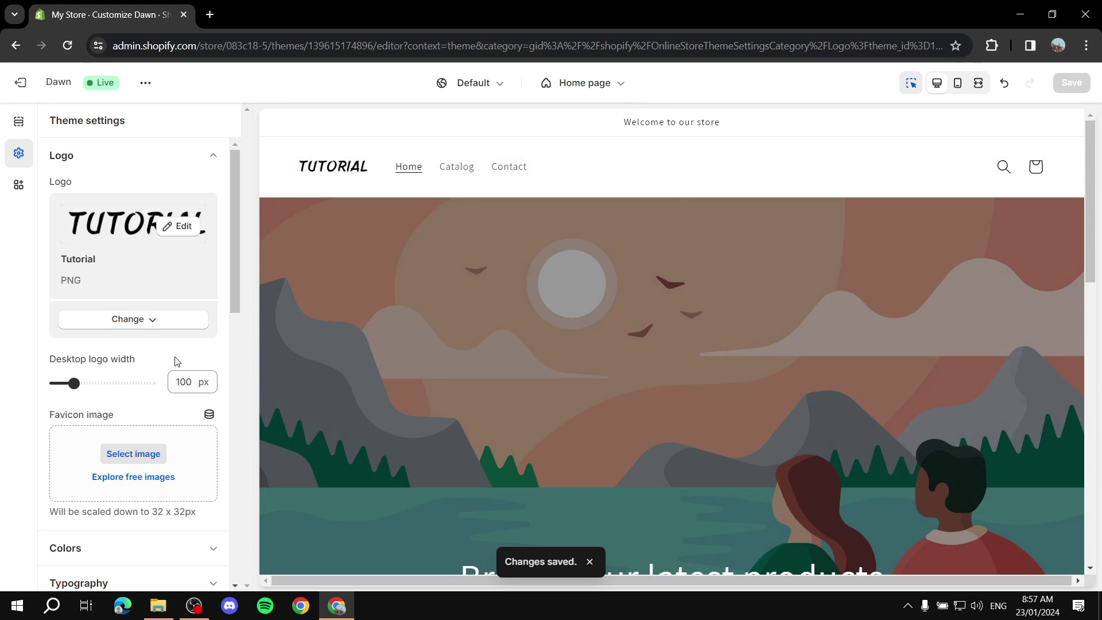
click(176, 382)
double_click(176, 381)
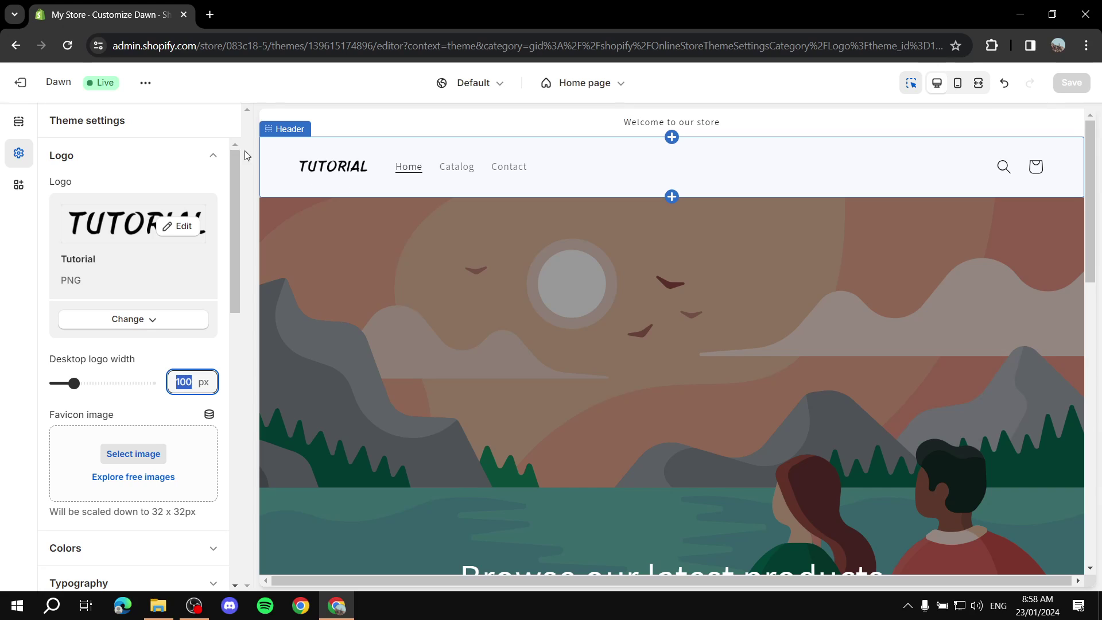
- Return to the Themes page and open the Dawn theme's more-actions menu
click(23, 85)
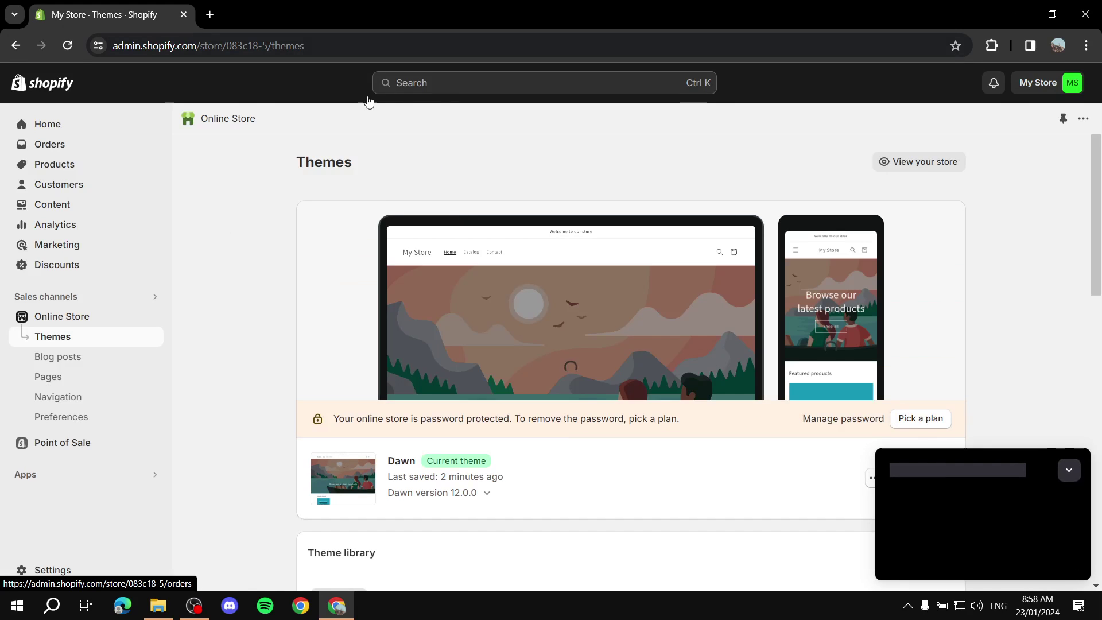
click(1069, 470)
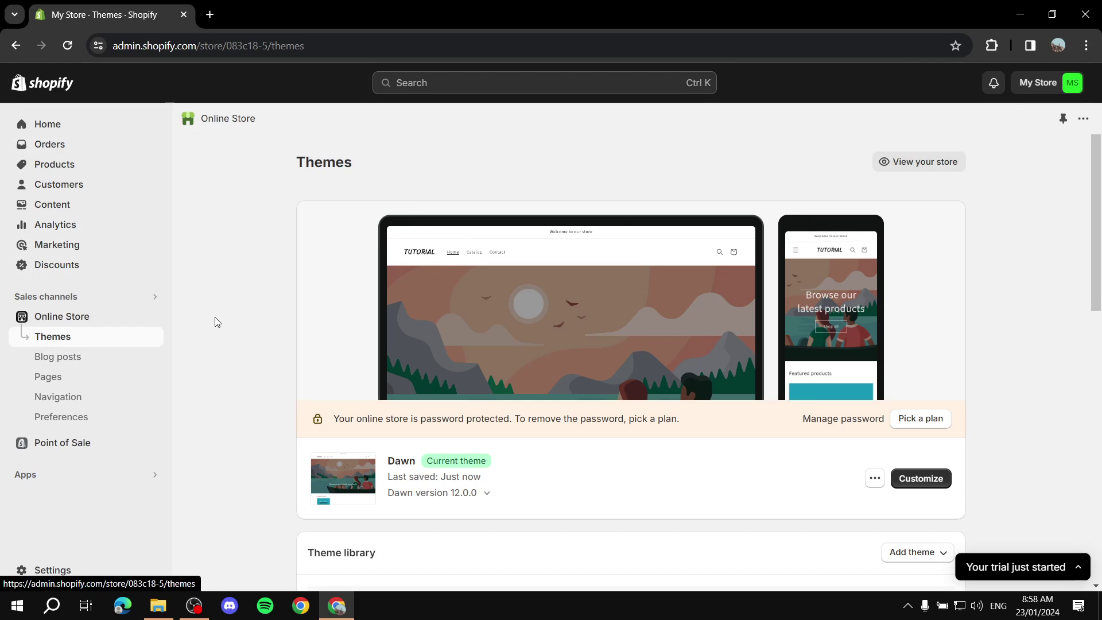
scroll(588, 406, down, 2)
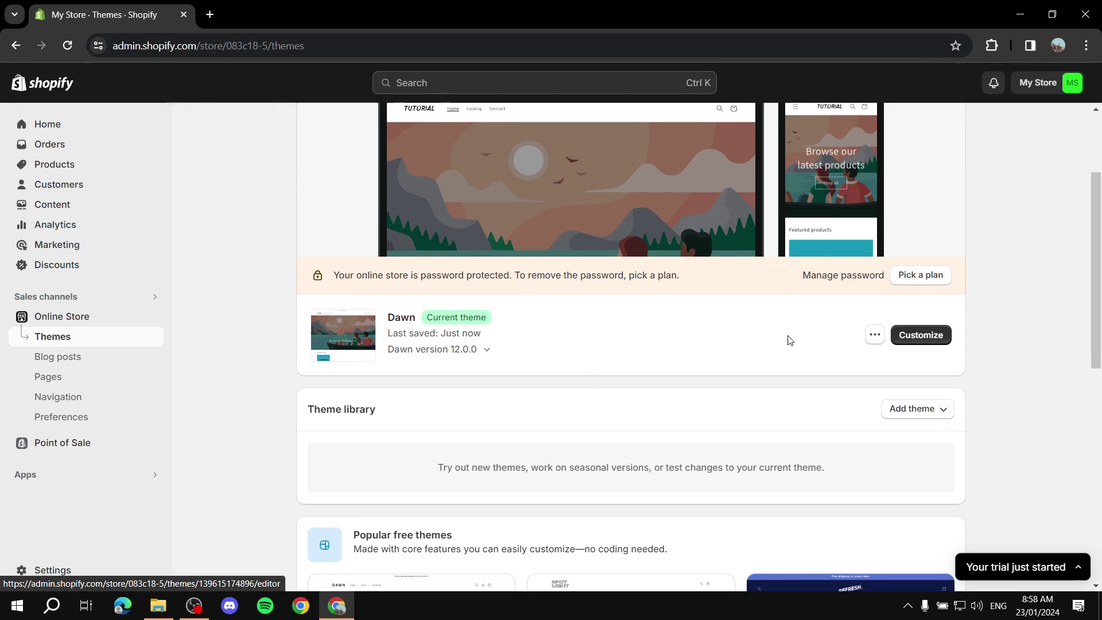
click(873, 335)
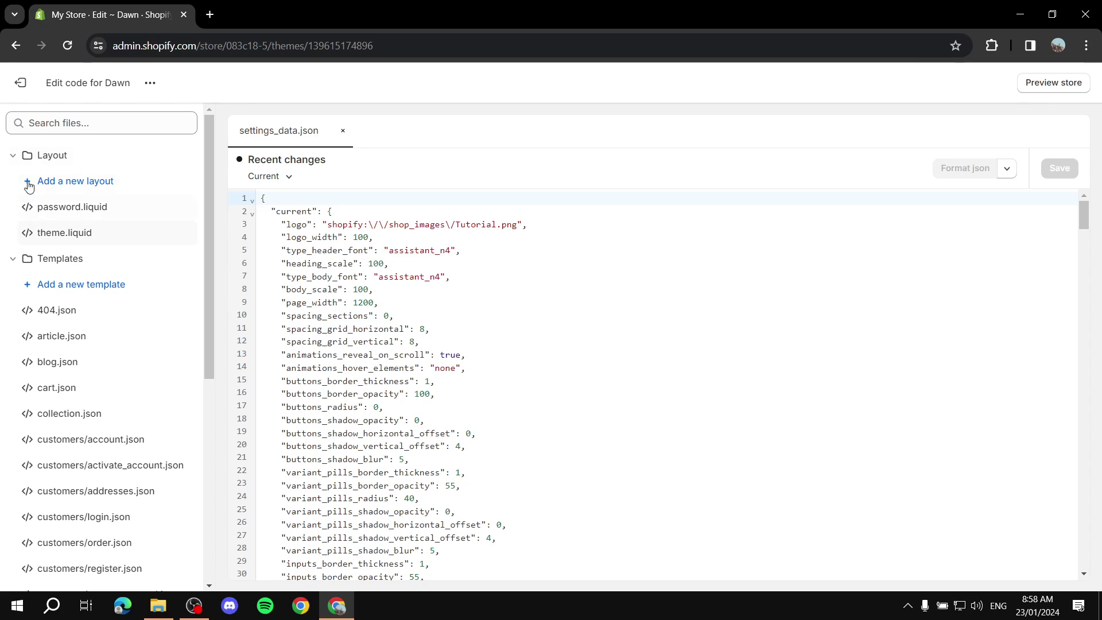
- Expand the Config folder and switch back to settings_data.json
scroll(111, 202, down, 1)
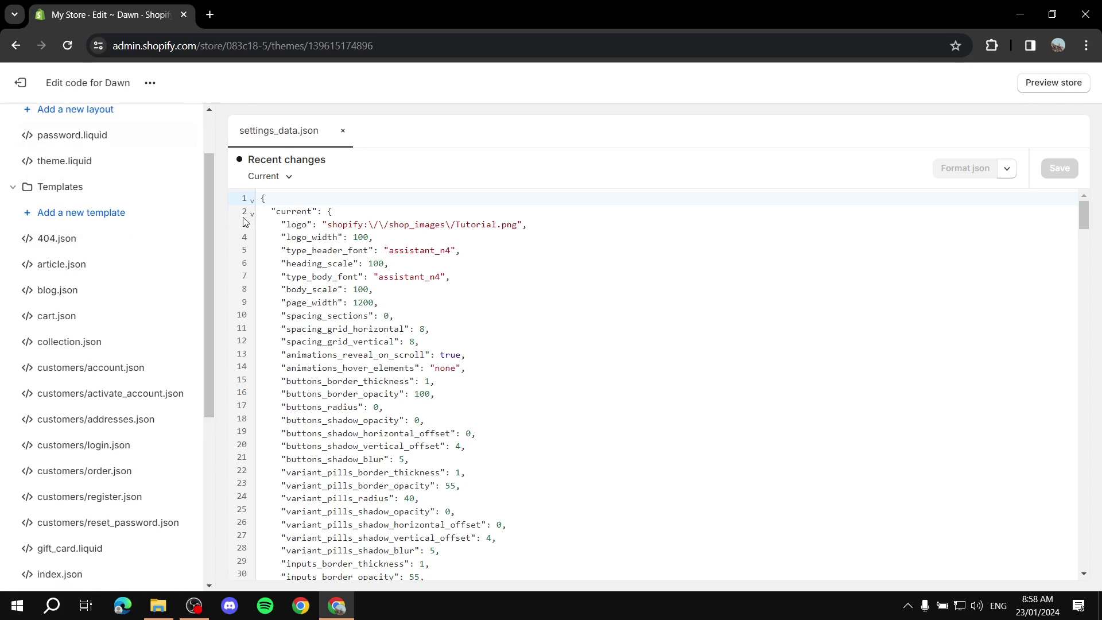
scroll(138, 155, up, 1)
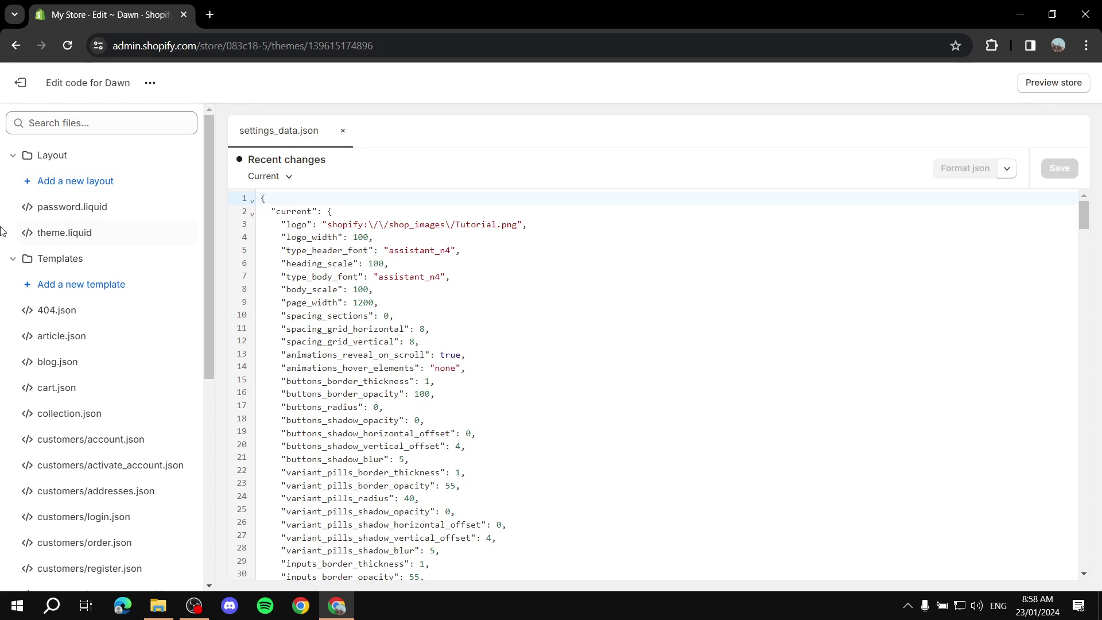
scroll(115, 198, down, 5)
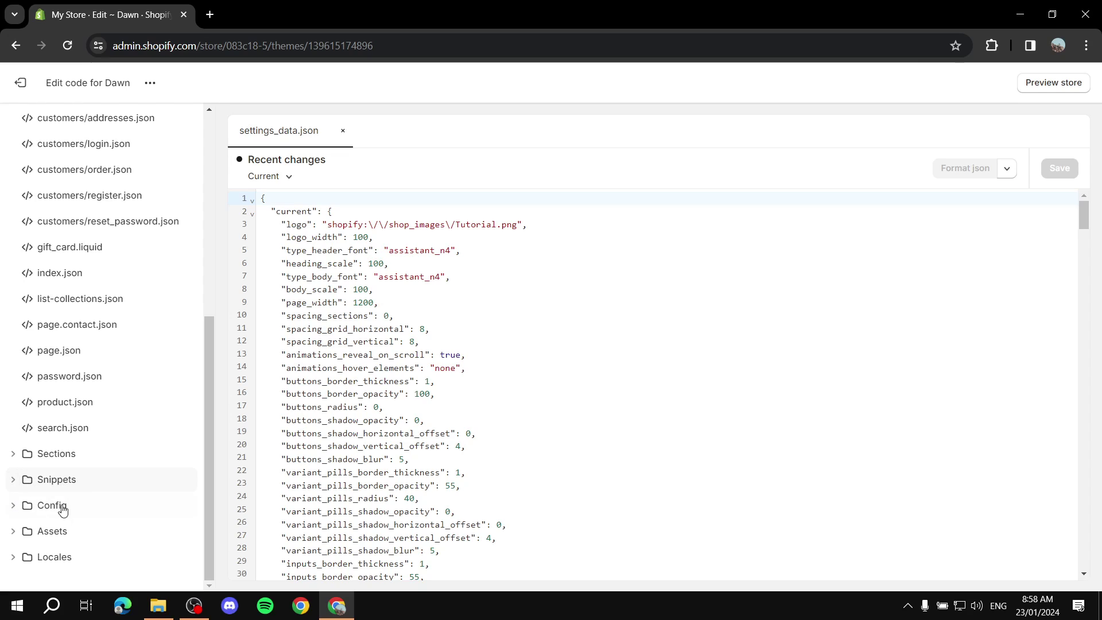
click(14, 506)
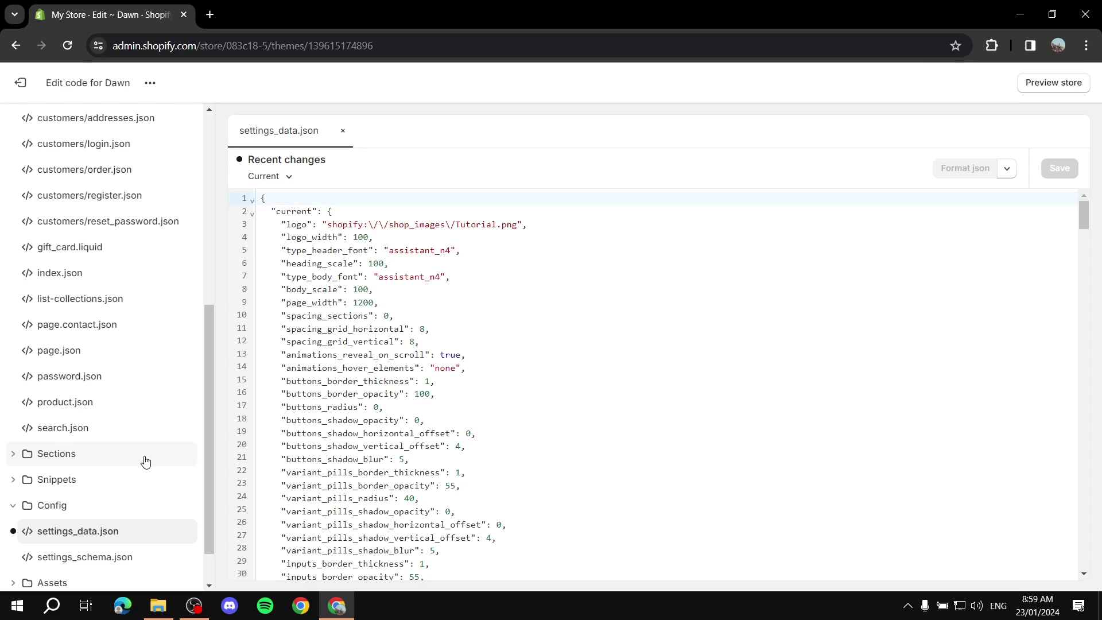
scroll(129, 438, down, 1)
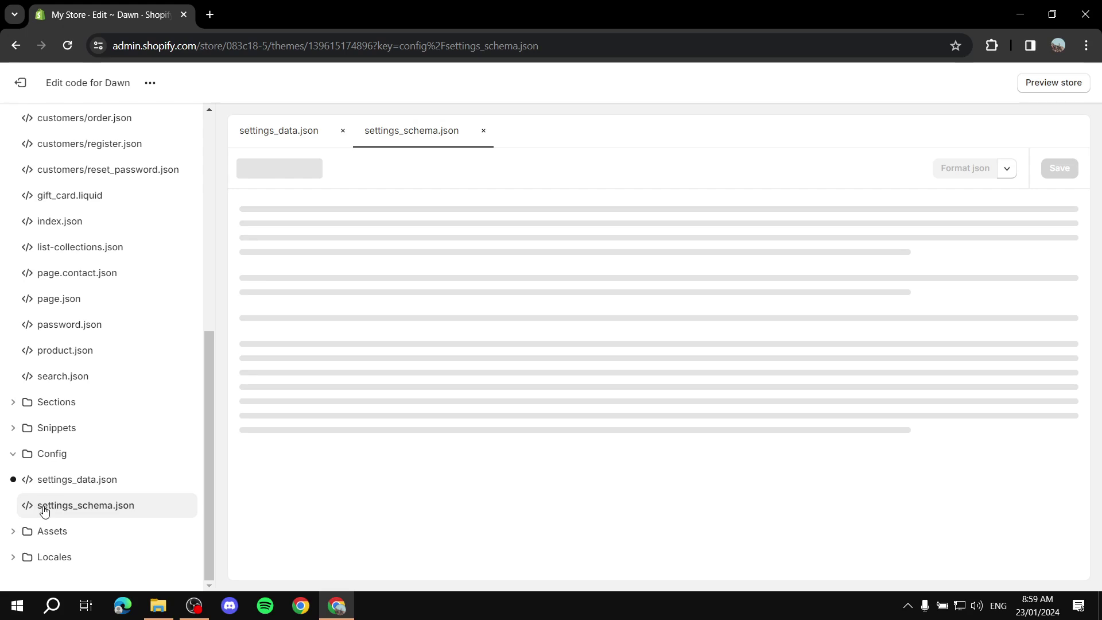
click(56, 481)
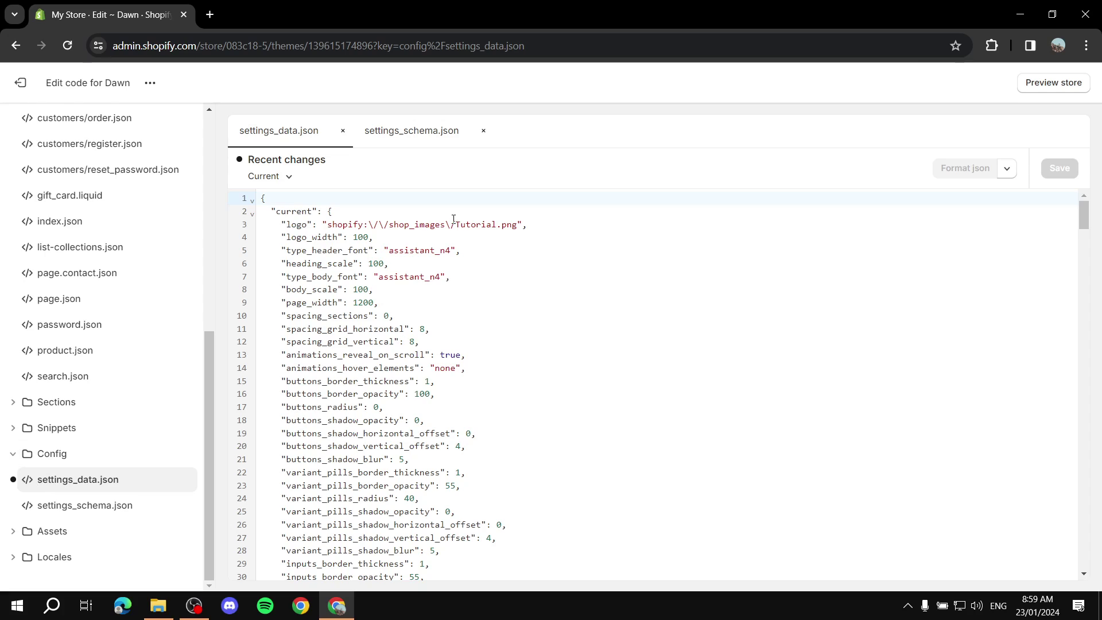
- Highlight the logo and logo_width entries on lines 3 and 4
drag(287, 238, 348, 238)
click(375, 236)
drag(278, 224, 431, 235)
- Search settings_data.json for 'logo'
click(467, 244)
key(ctrl+f)
text(logo)
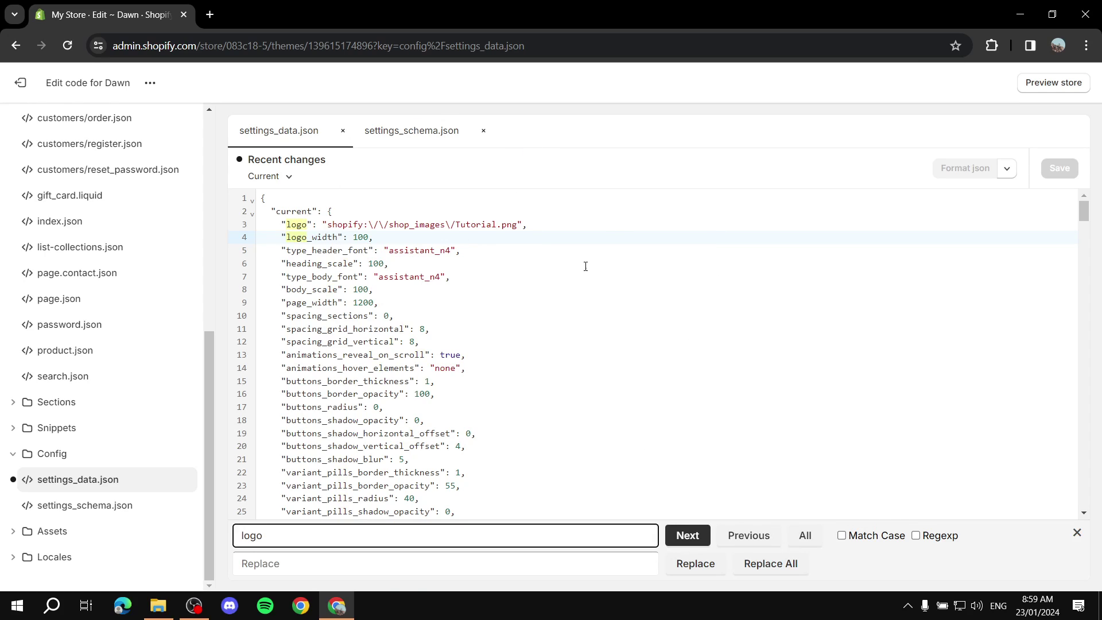
key(Escape)
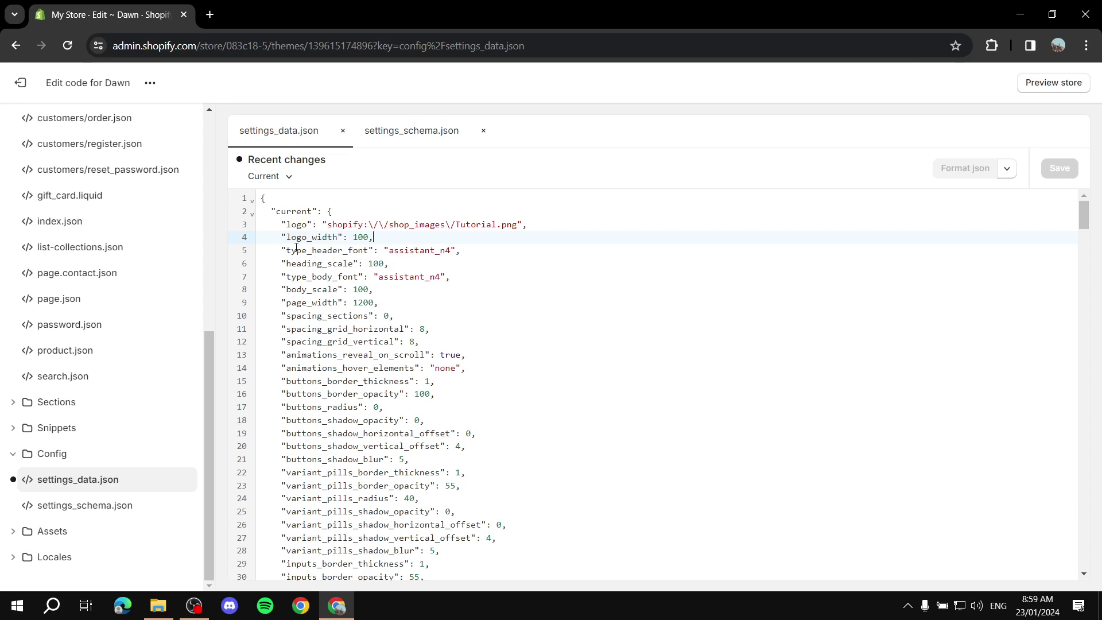
- Change the logo_width value on line 4 from 100 to 200
drag(285, 236, 338, 236)
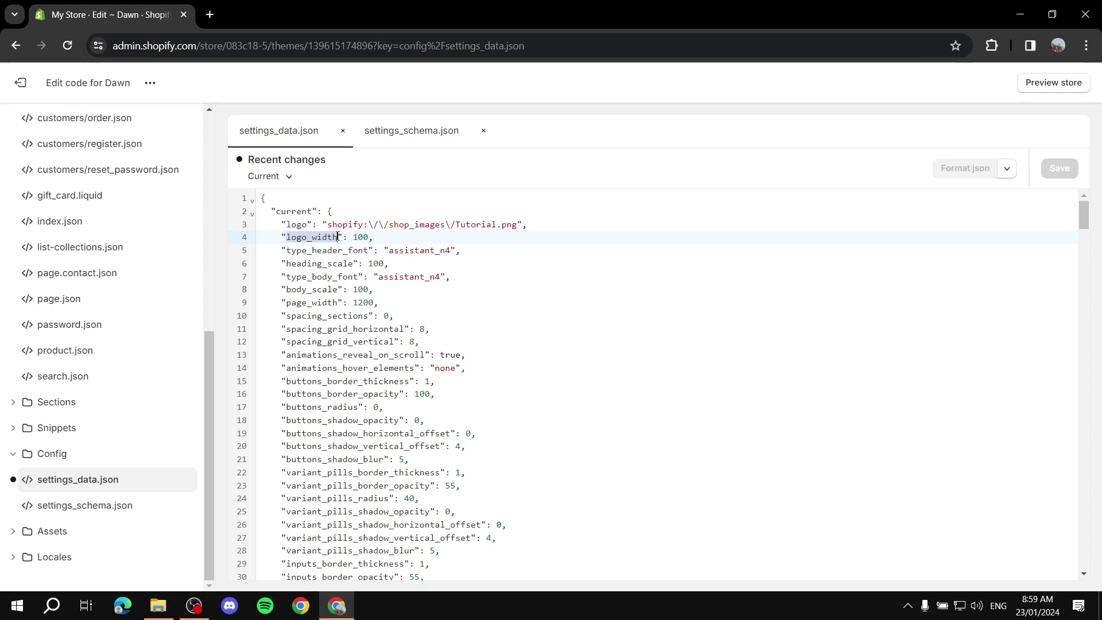
click(369, 235)
key(BackSpace)
key(BackSpace)
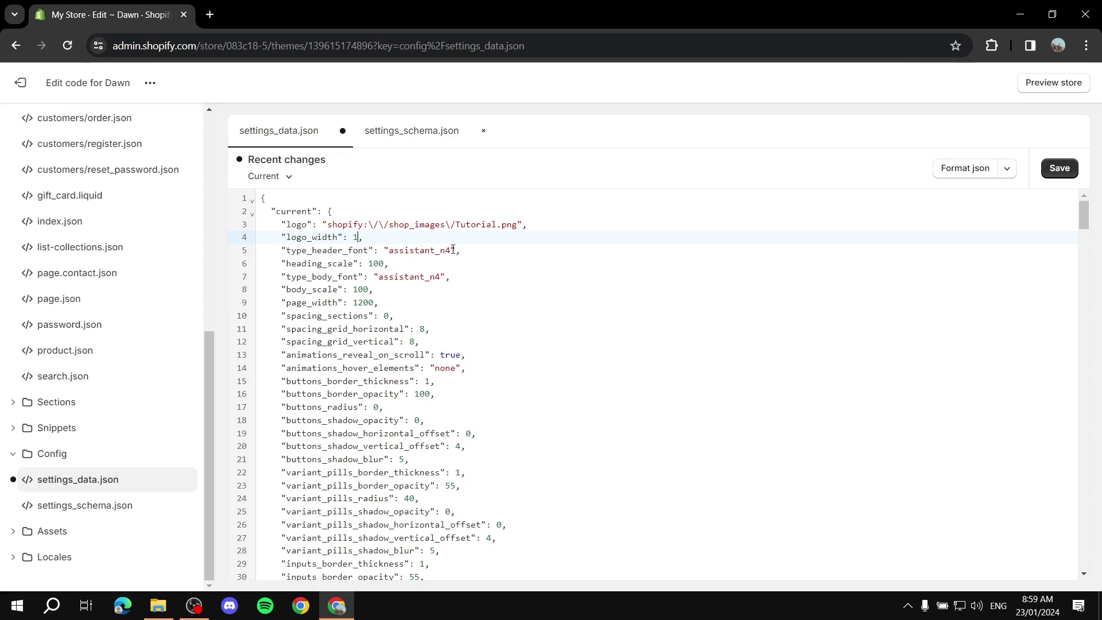
key(BackSpace)
text(200)
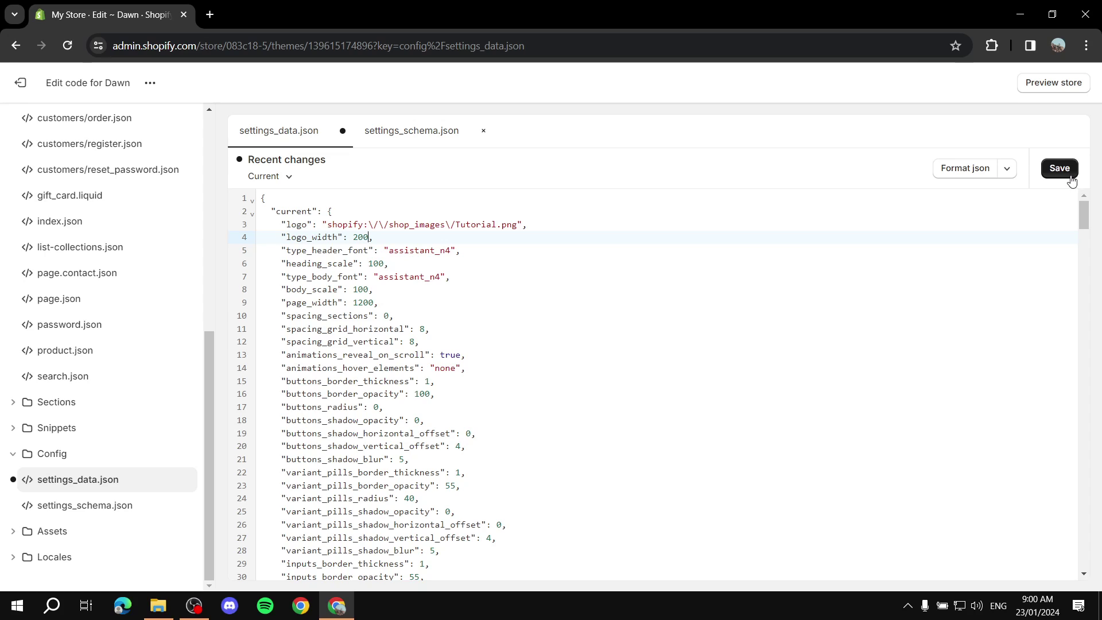
- Save settings_data.json and exit the code editor to the Themes page
click(1049, 163)
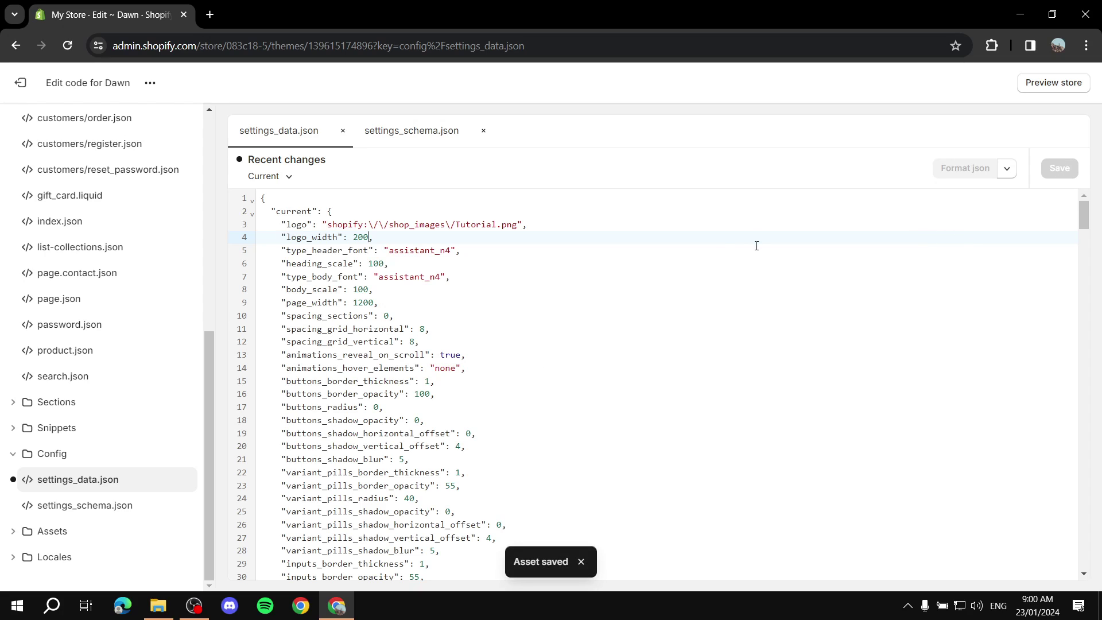
click(20, 83)
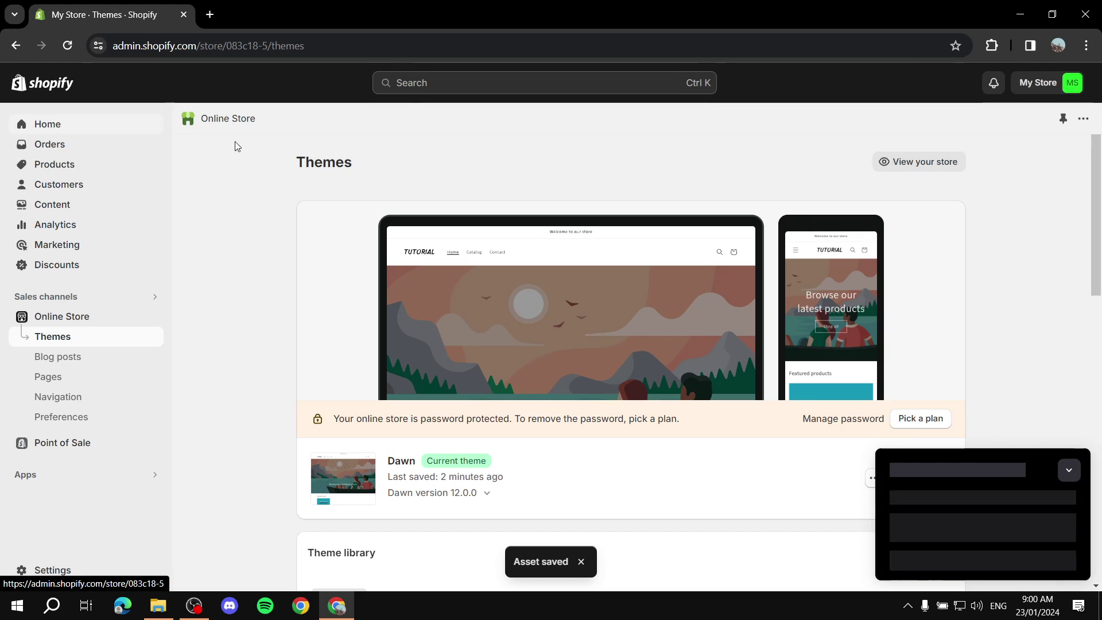
click(1068, 469)
- Reopen the Dawn theme in the theme editor
scroll(652, 393, down, 1)
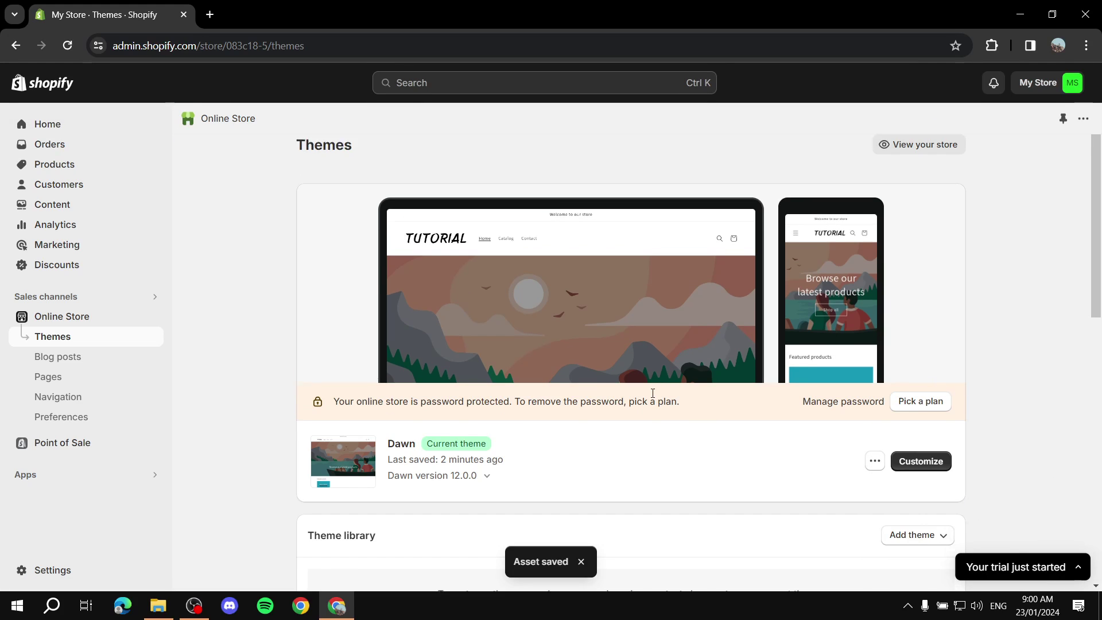
scroll(652, 393, down, 2)
scroll(915, 447, up, 3)
click(917, 477)
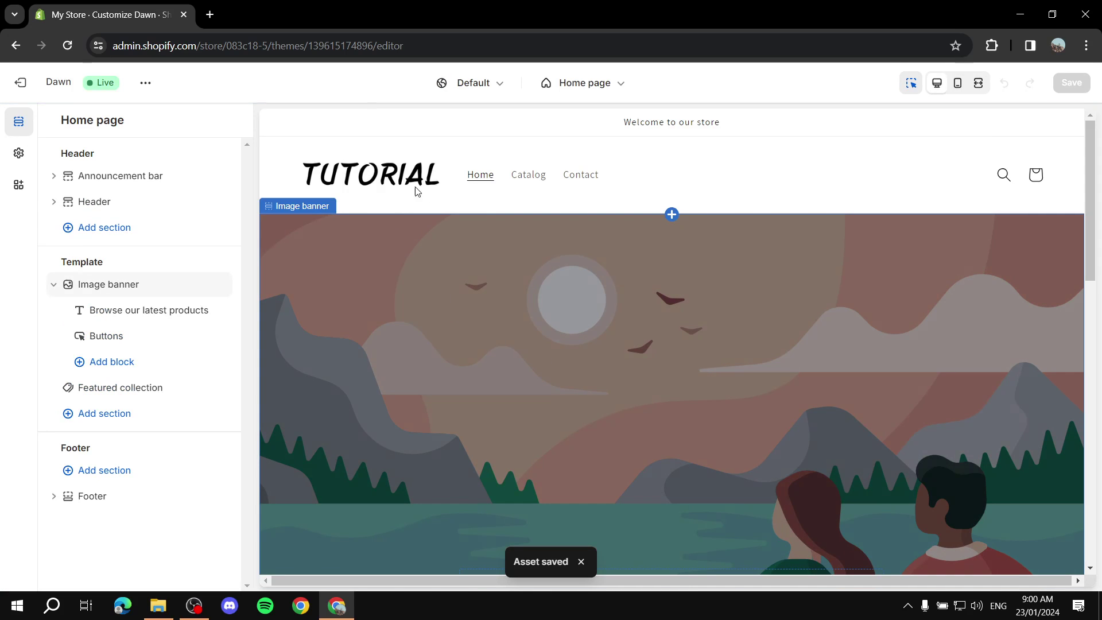
- Verify the 200 px desktop logo width in theme settings, then close the editor
click(375, 170)
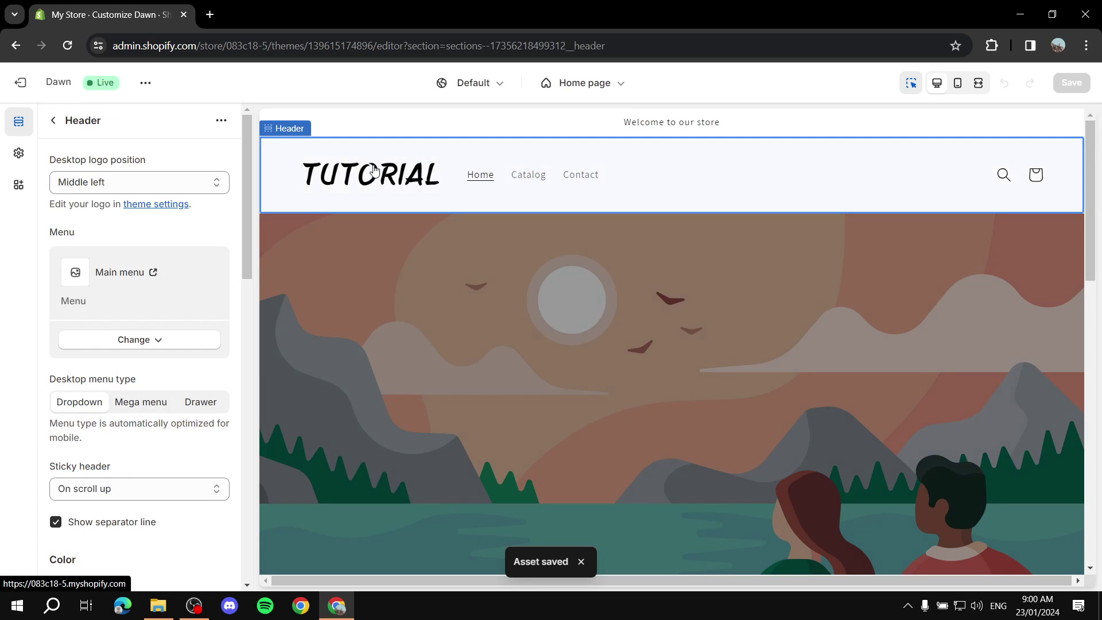
click(163, 204)
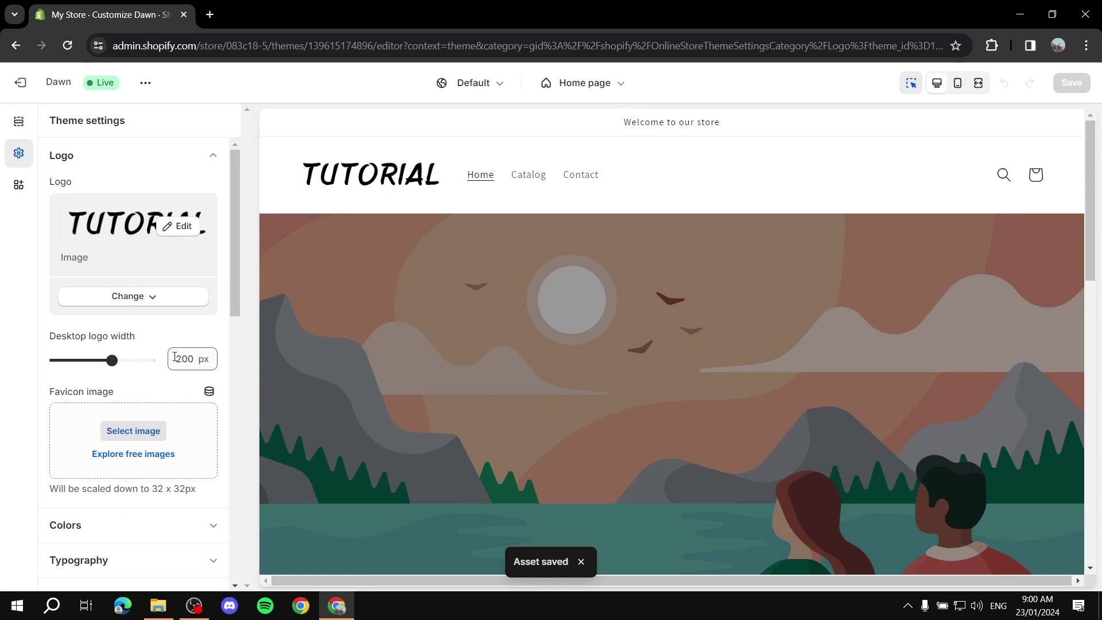
double_click(176, 358)
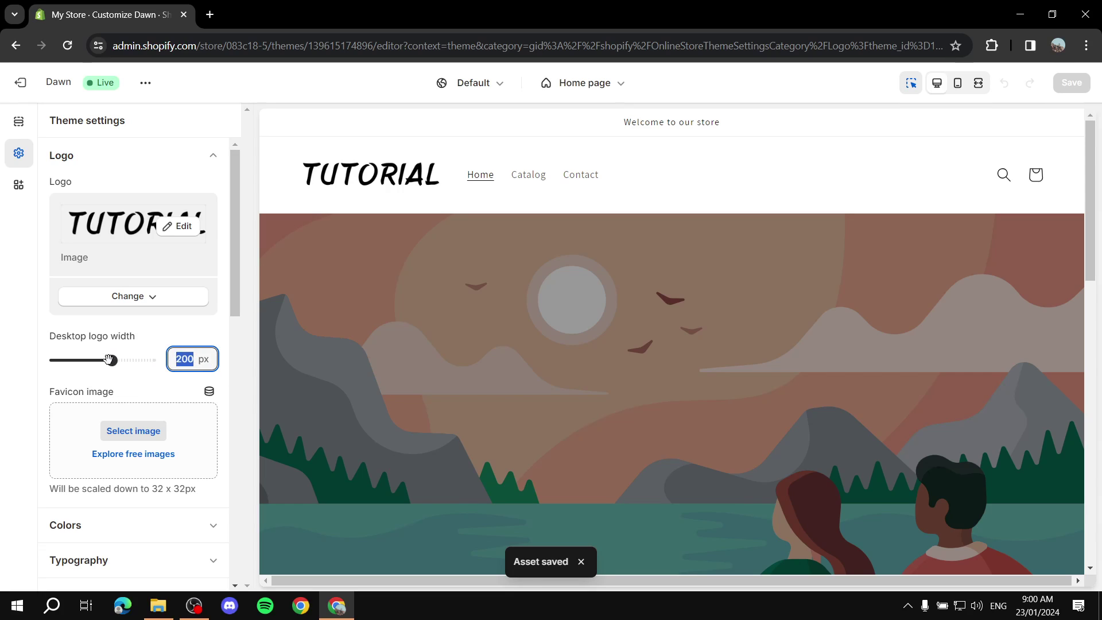
click(163, 325)
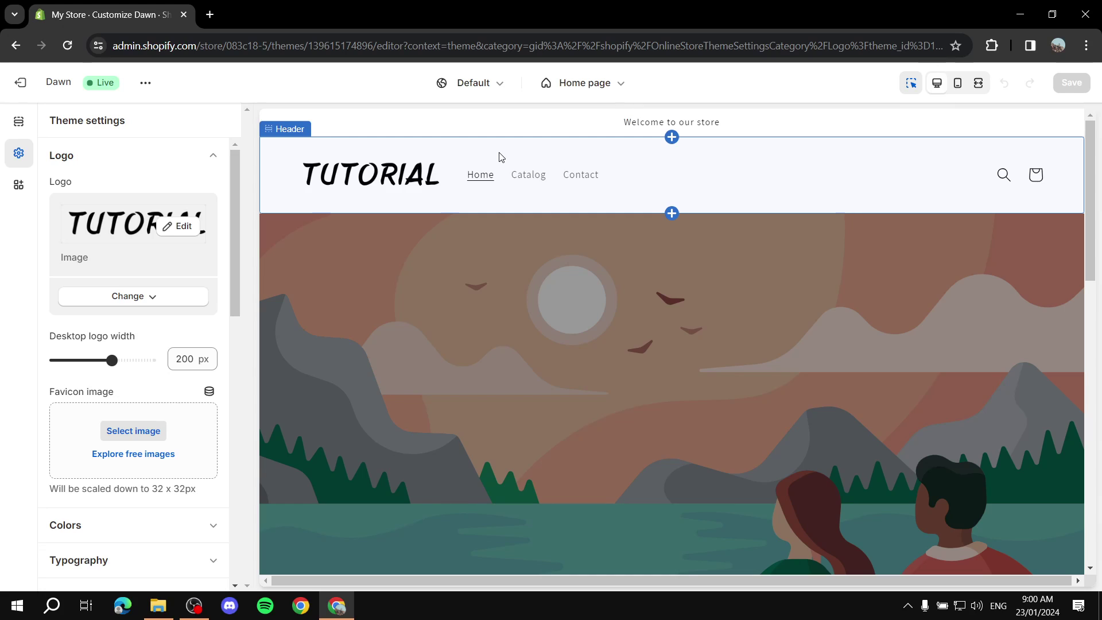
click(21, 82)
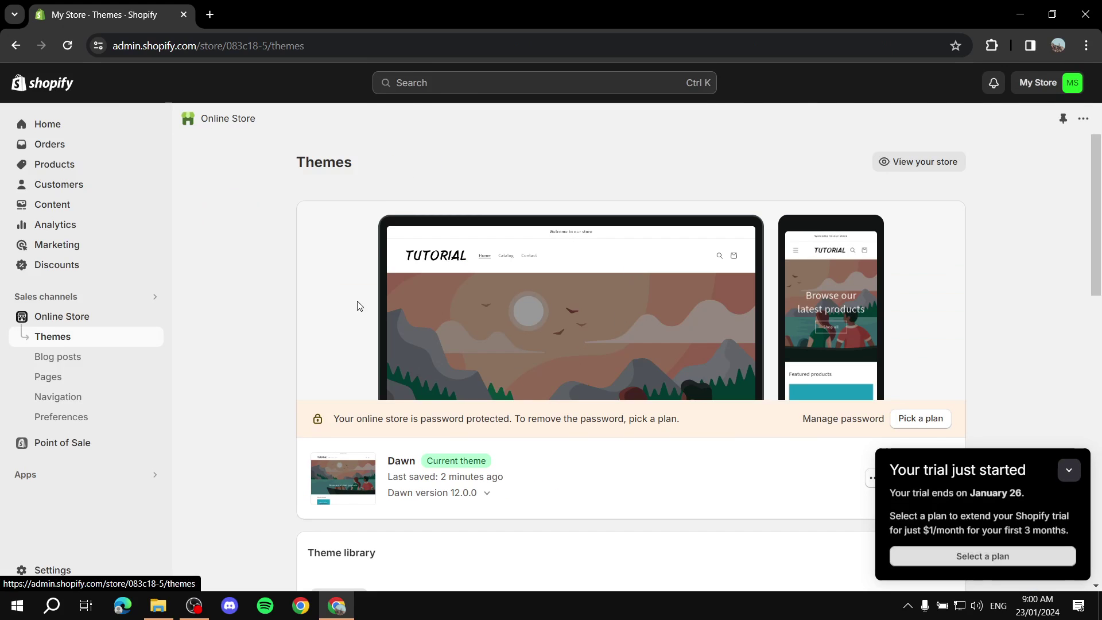
click(1067, 471)
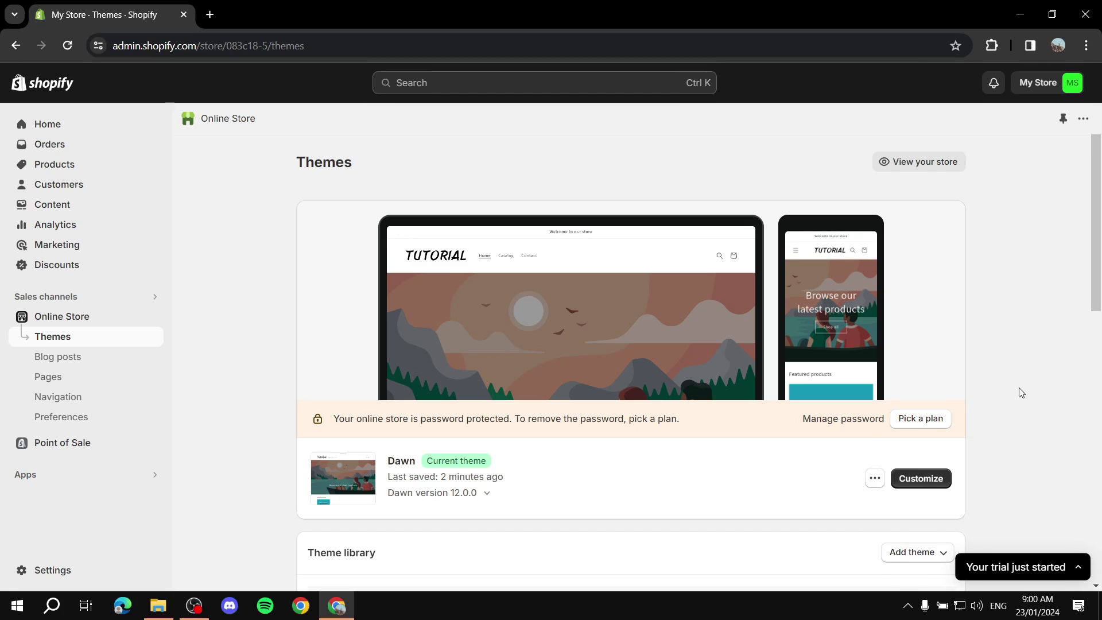